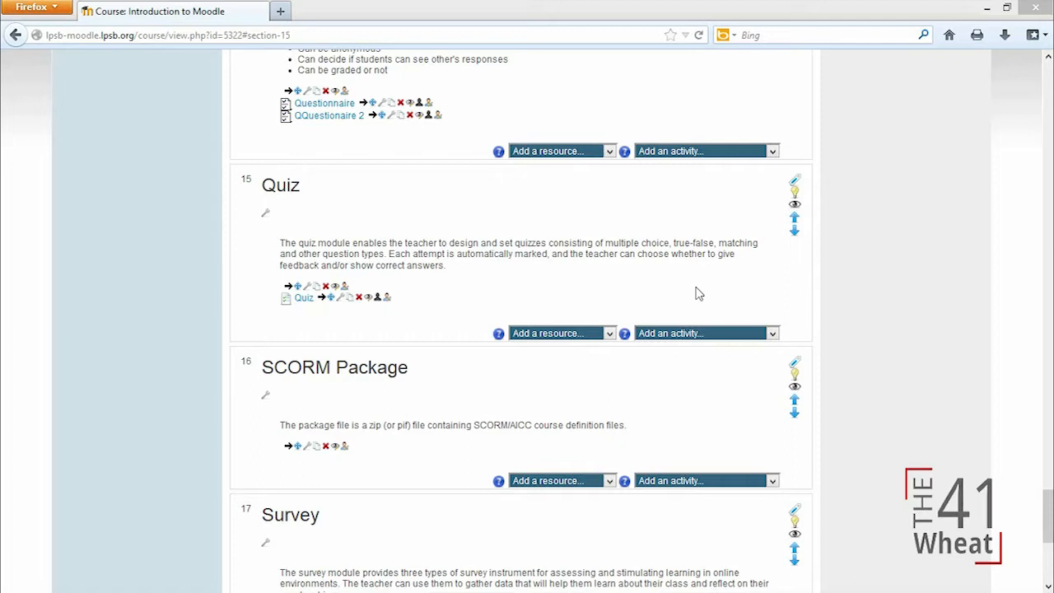
# Add a Quiz activity to the Quiz topic (15) and name it "Moodle Quiz"
pyautogui.click(677, 338)
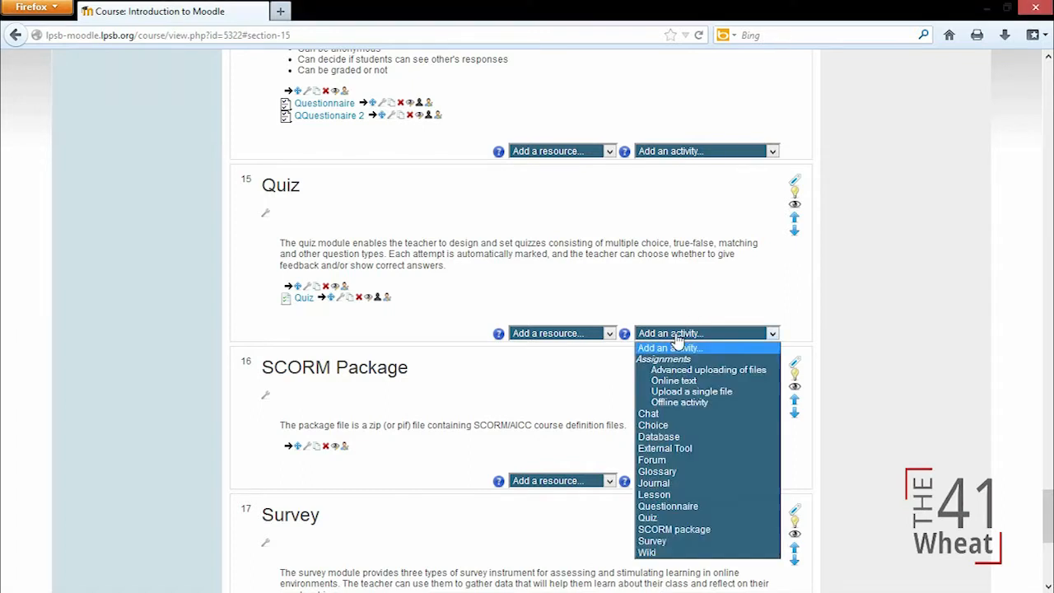
pyautogui.click(667, 518)
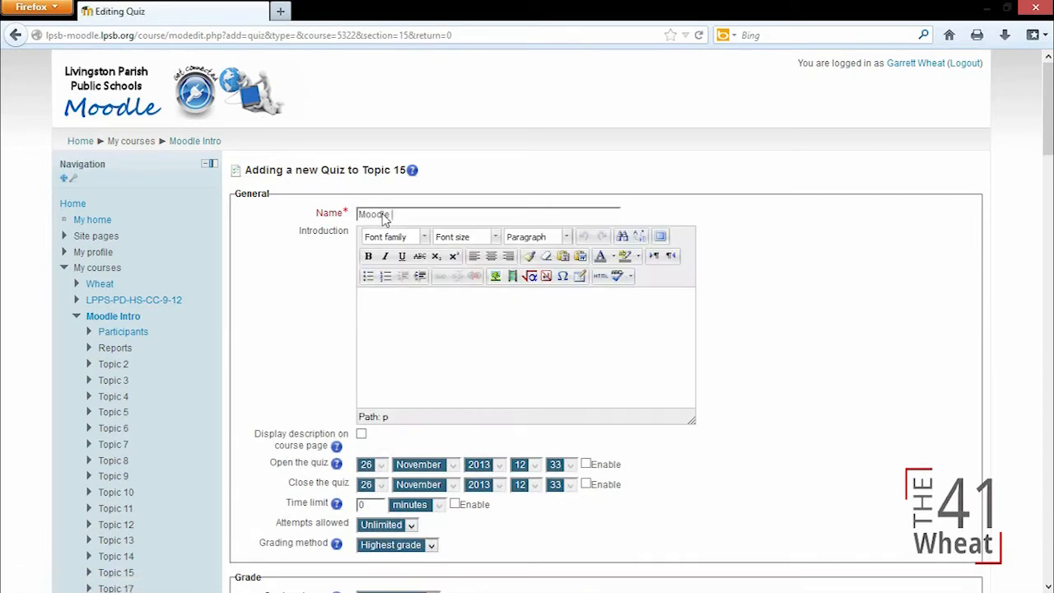
pyautogui.write('z')
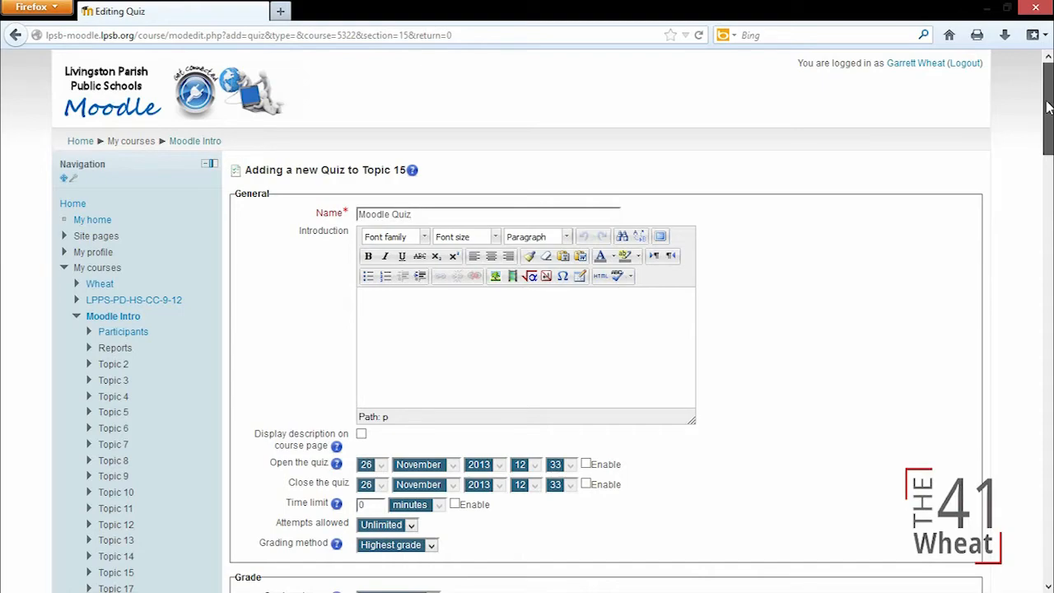
# Enable the quiz's opening date, closing date and time limit in the General settings
pyautogui.moveTo(1048, 106); pyautogui.dragTo(1047, 158)
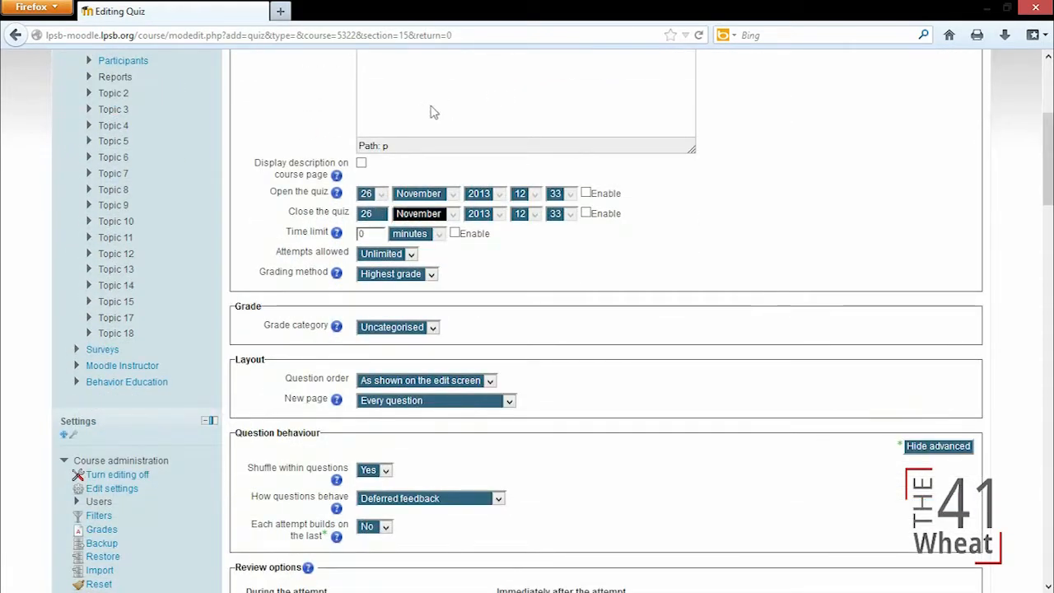
pyautogui.moveTo(1044, 131); pyautogui.dragTo(1044, 103)
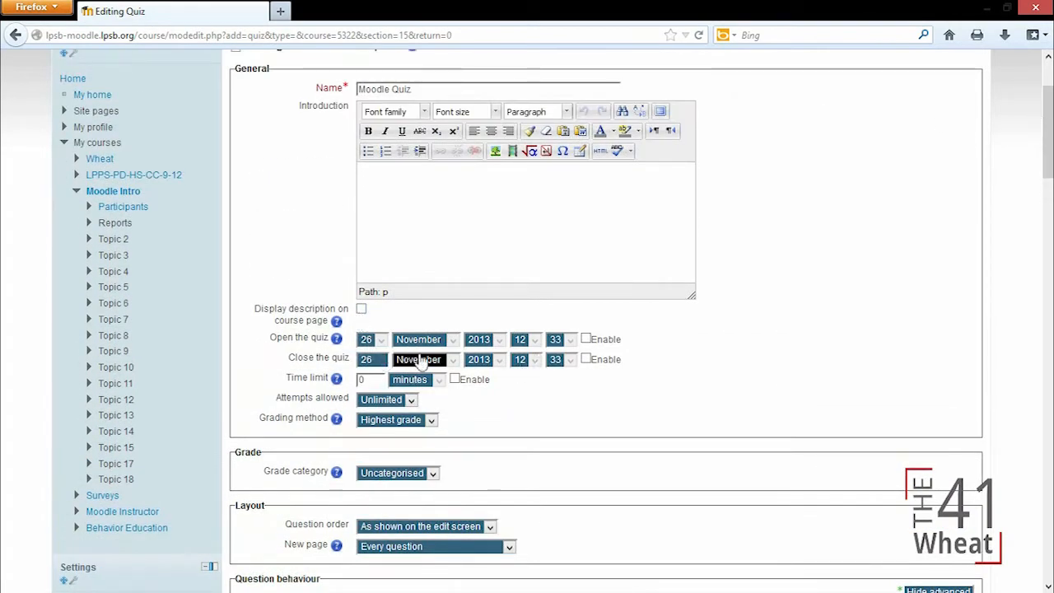
pyautogui.click(586, 340)
pyautogui.click(587, 360)
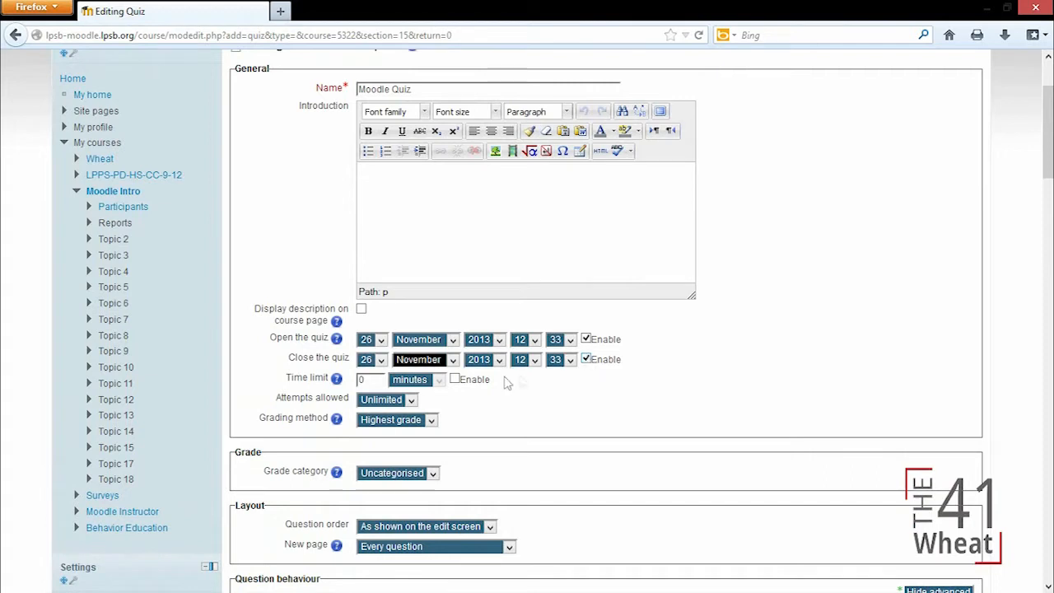
pyautogui.click(455, 379)
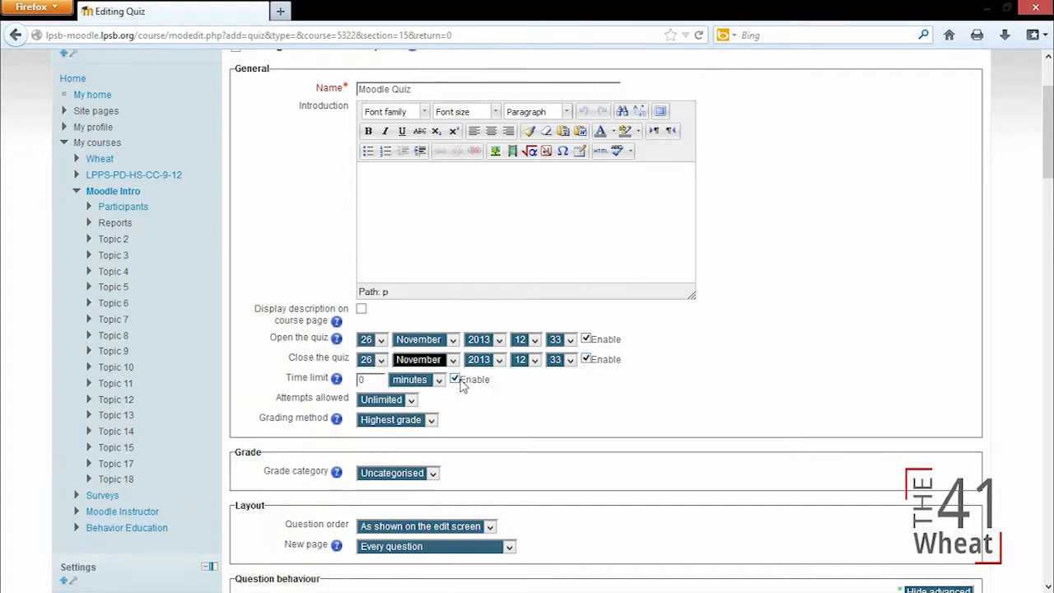
# Look through the time limit units, the attempts allowed and the grading method choices
pyautogui.click(407, 380)
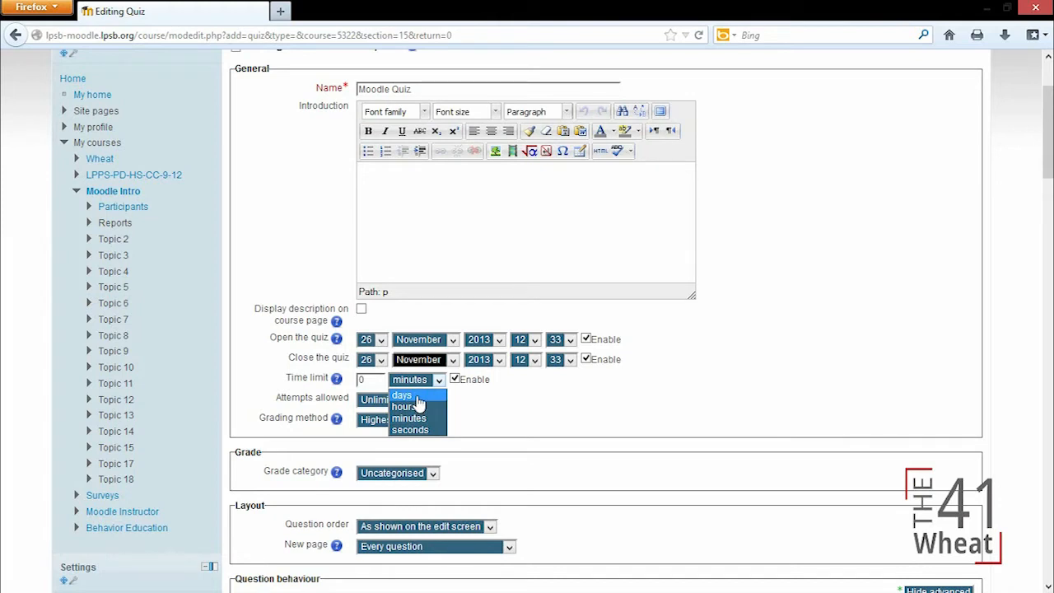
pyautogui.click(434, 383)
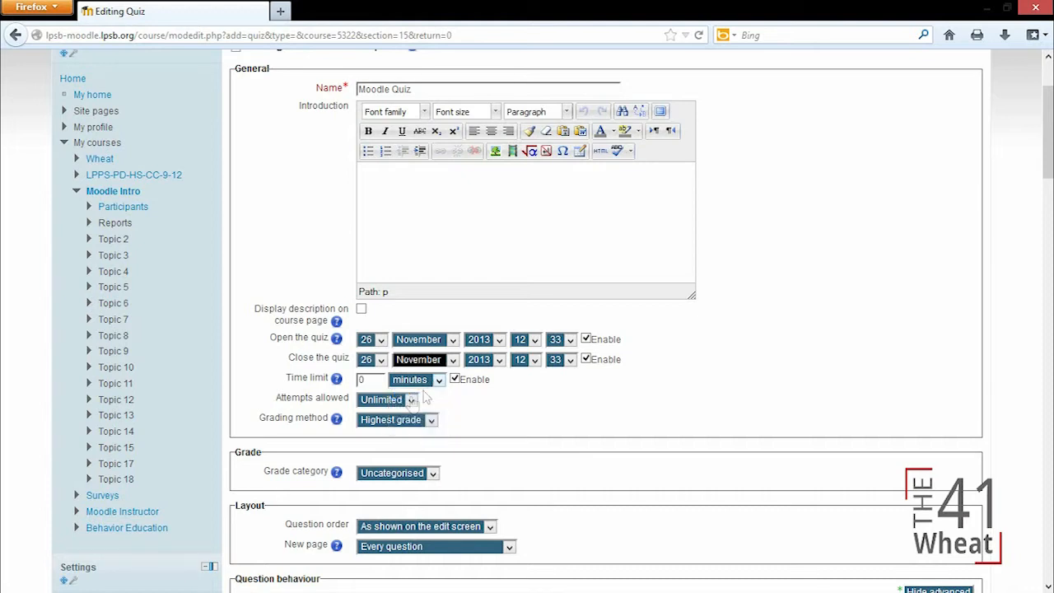
pyautogui.click(391, 402)
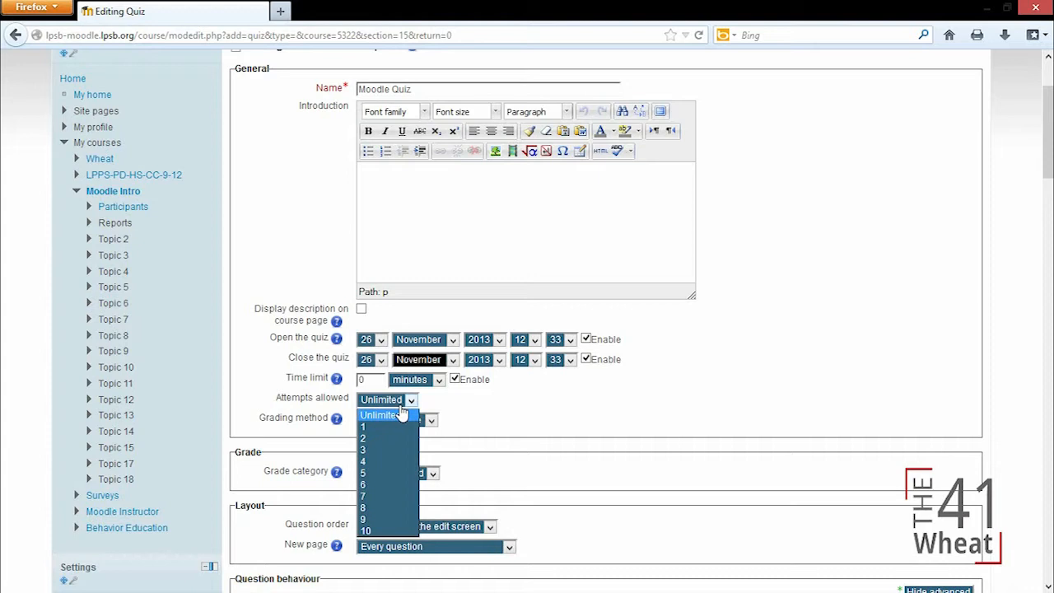
pyautogui.click(400, 438)
pyautogui.click(431, 420)
pyautogui.click(424, 431)
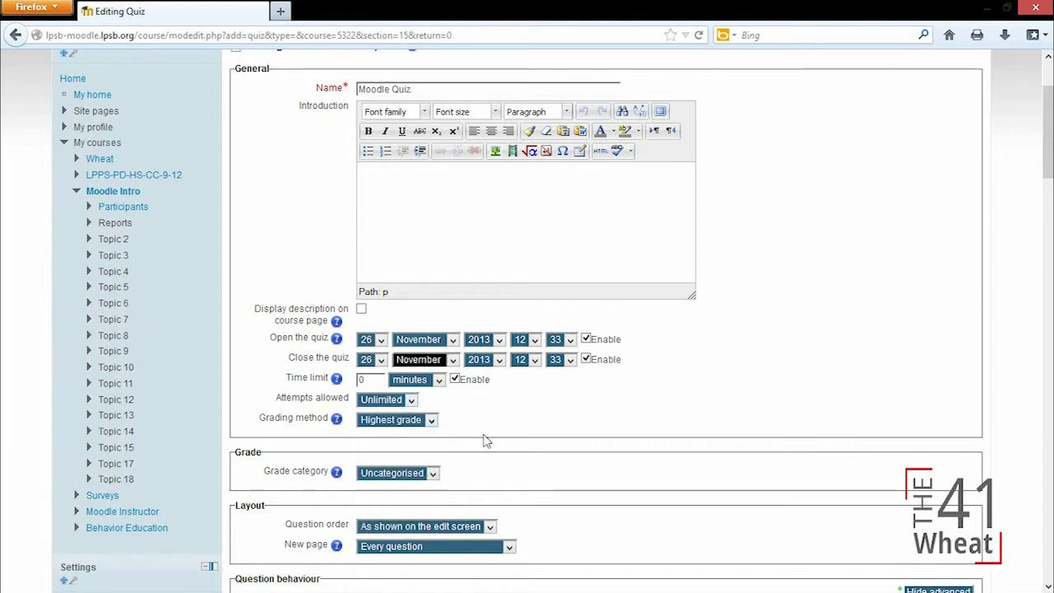
# Look through the Question order and New page choices in the Layout section
pyautogui.moveTo(1048, 141); pyautogui.dragTo(1049, 210)
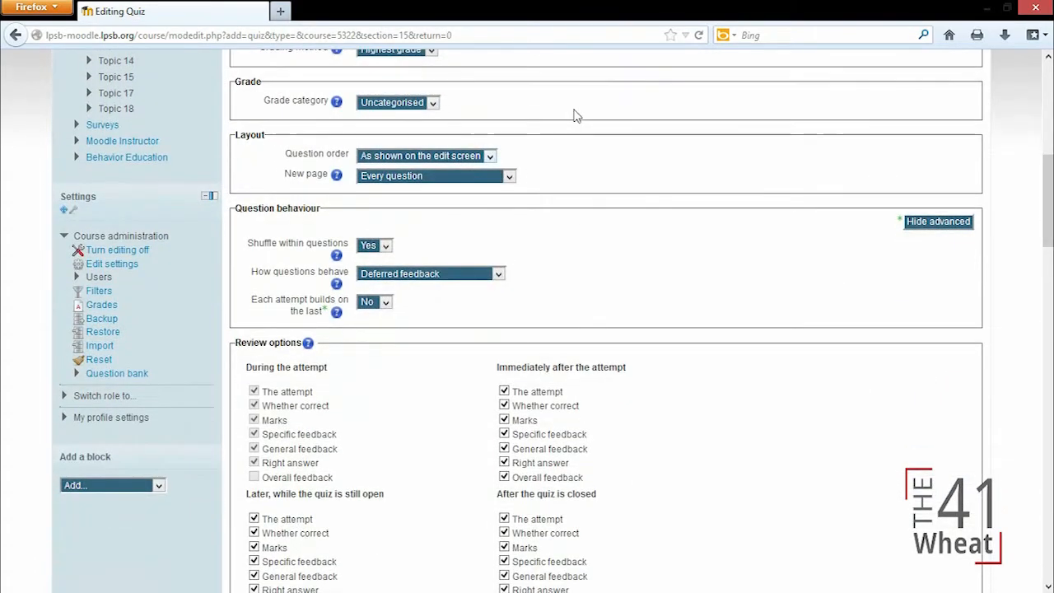
pyautogui.click(481, 160)
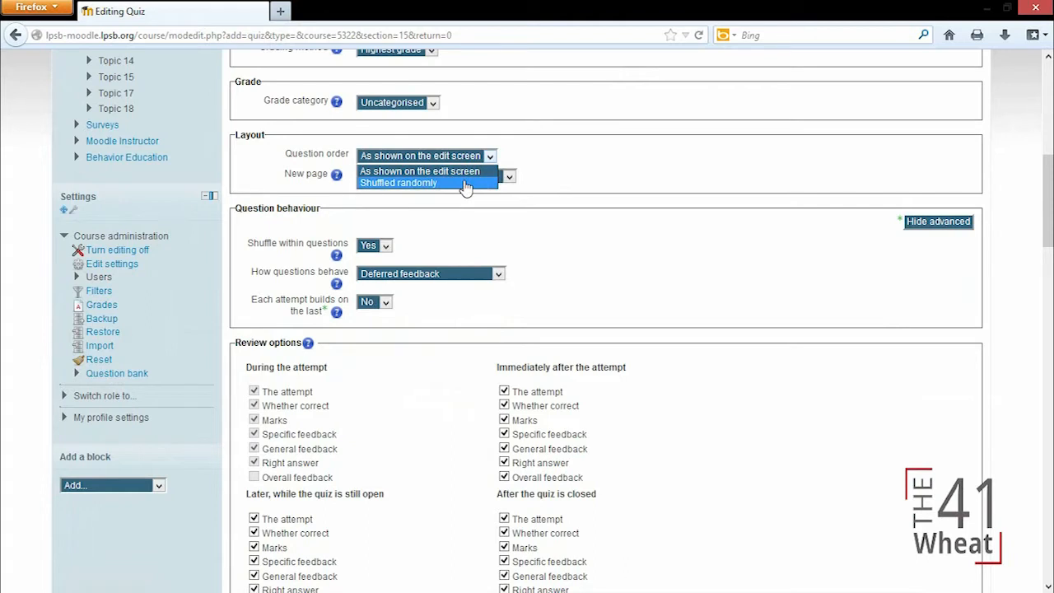
pyautogui.click(469, 212)
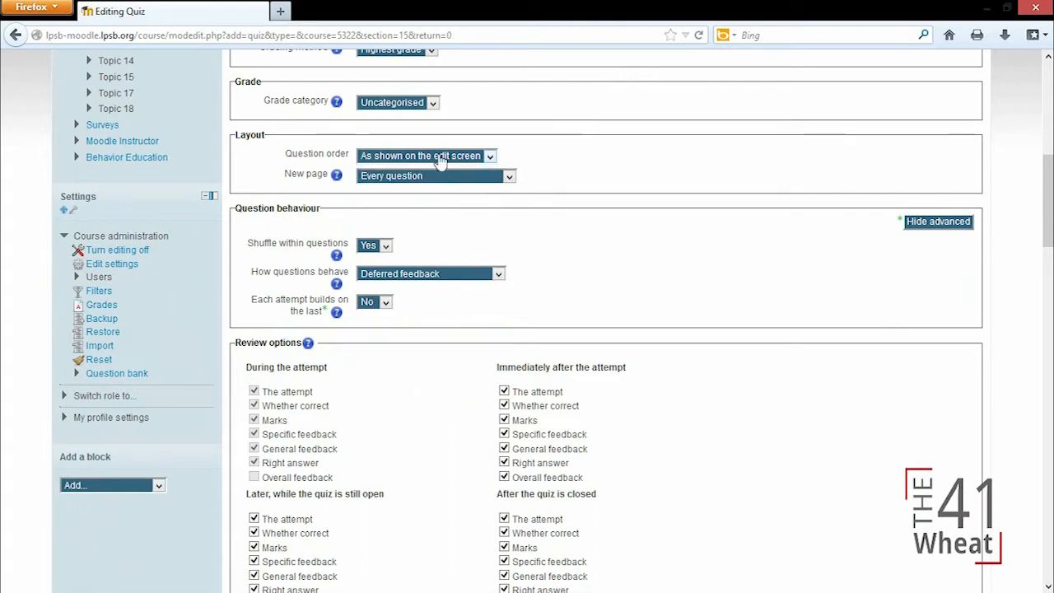
pyautogui.click(458, 178)
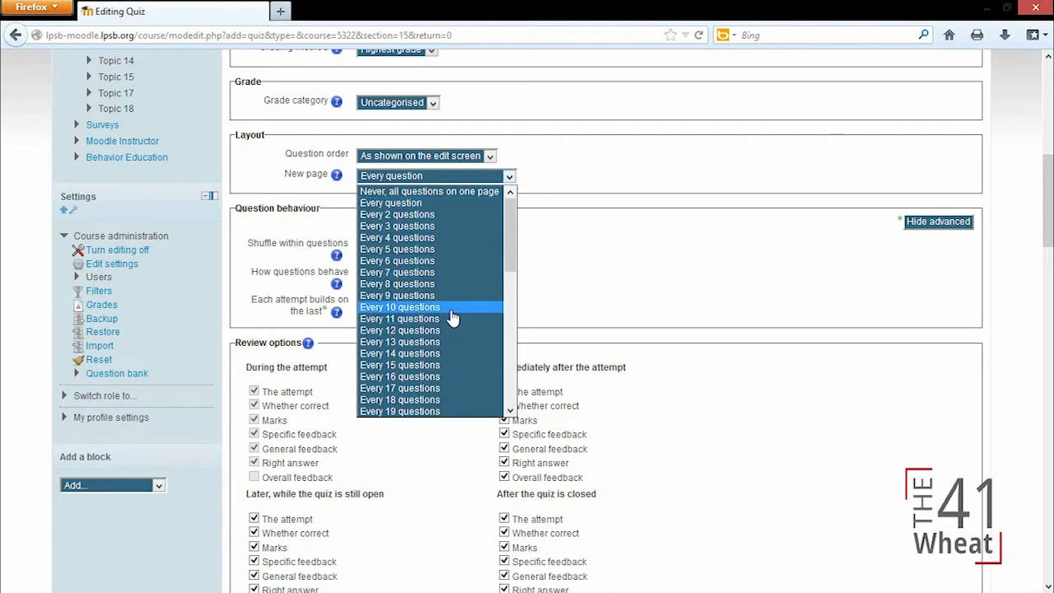
pyautogui.click(648, 240)
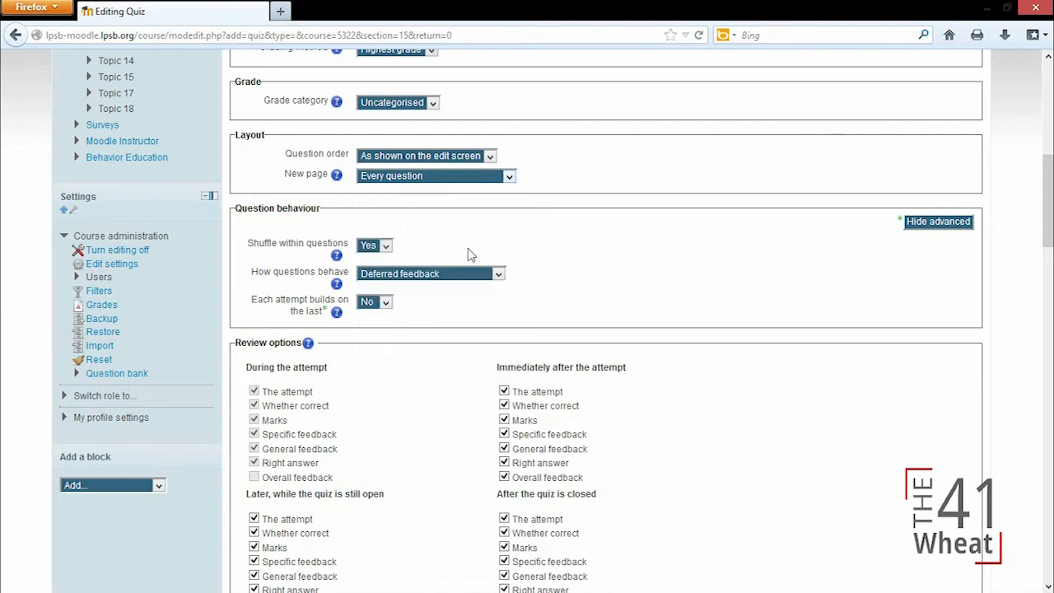
# Look through the question behaviour choices and read the help for How questions behave
pyautogui.click(386, 248)
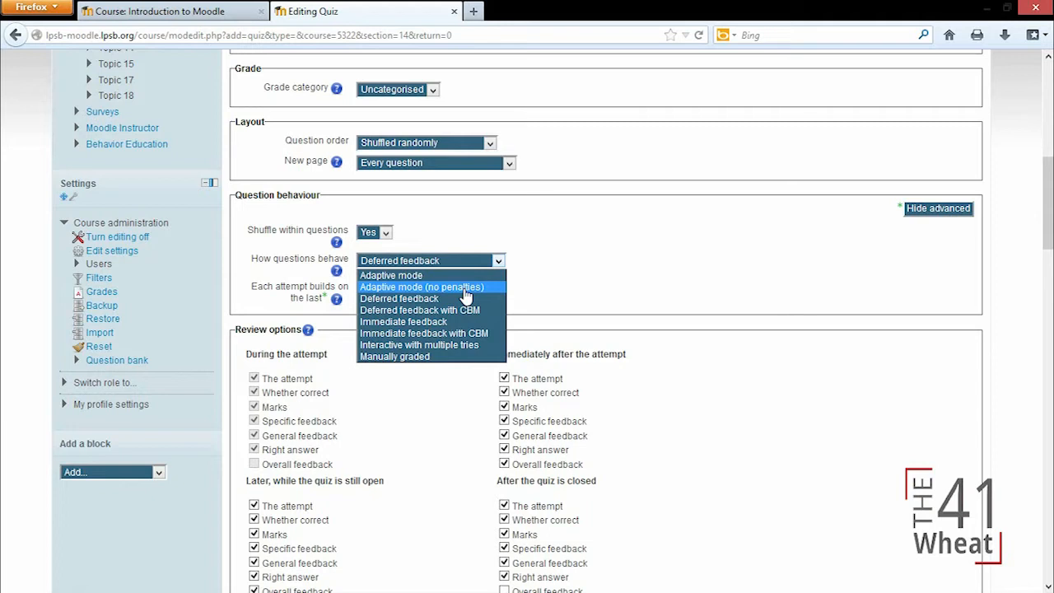
pyautogui.click(336, 280)
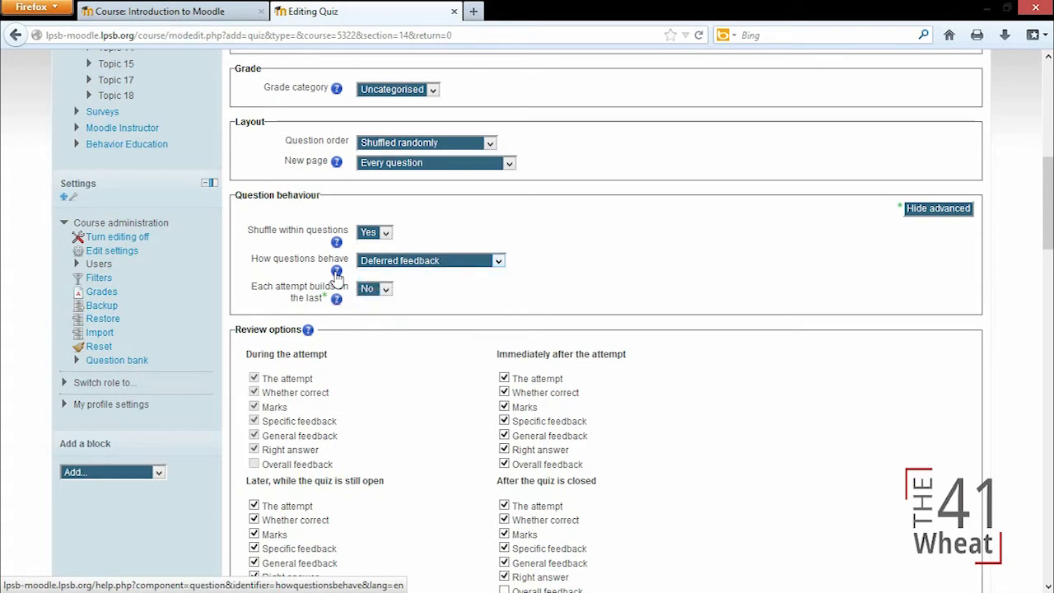
pyautogui.click(336, 274)
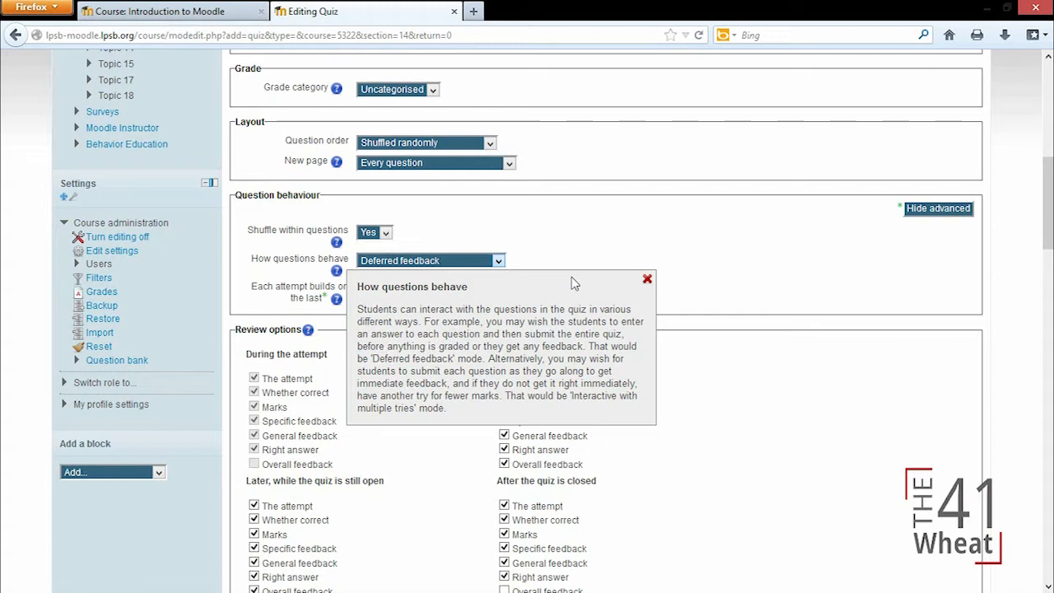
pyautogui.click(515, 269)
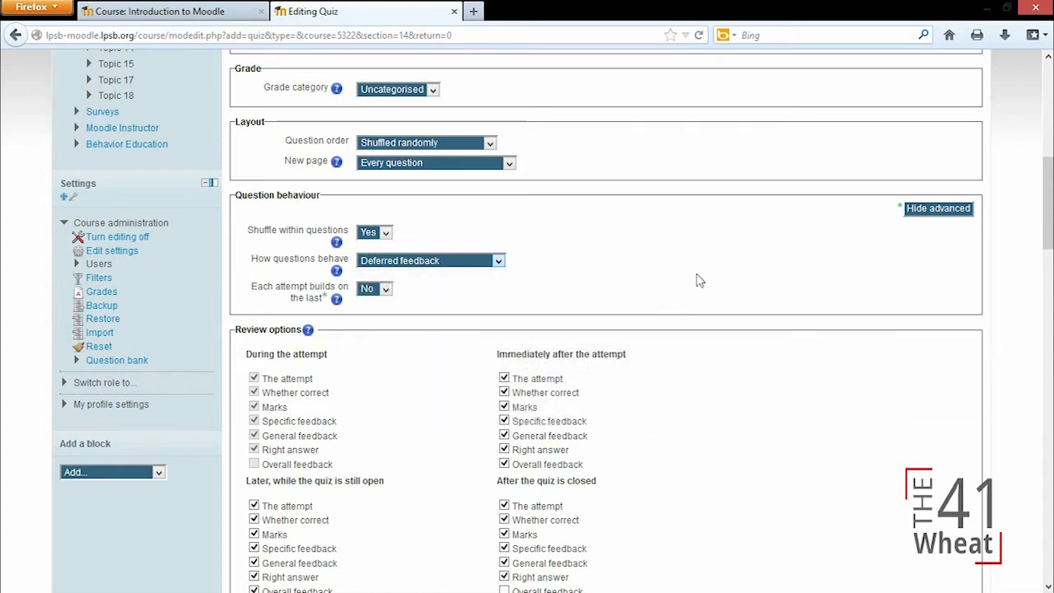
# Set How questions behave to Adaptive mode
pyautogui.moveTo(1048, 191); pyautogui.dragTo(1049, 227)
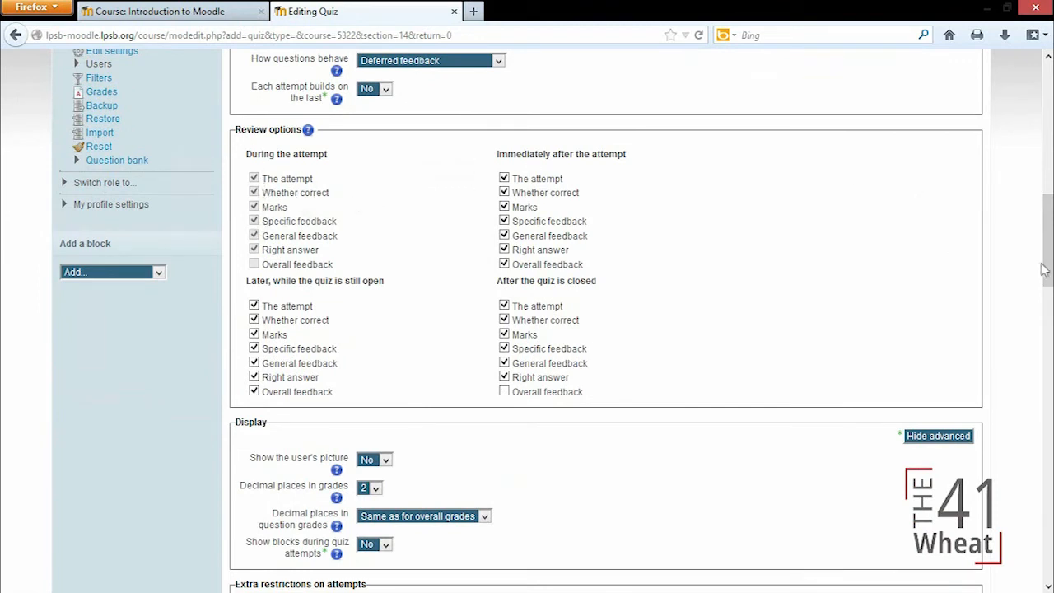
pyautogui.scroll(1, 1045, 247)
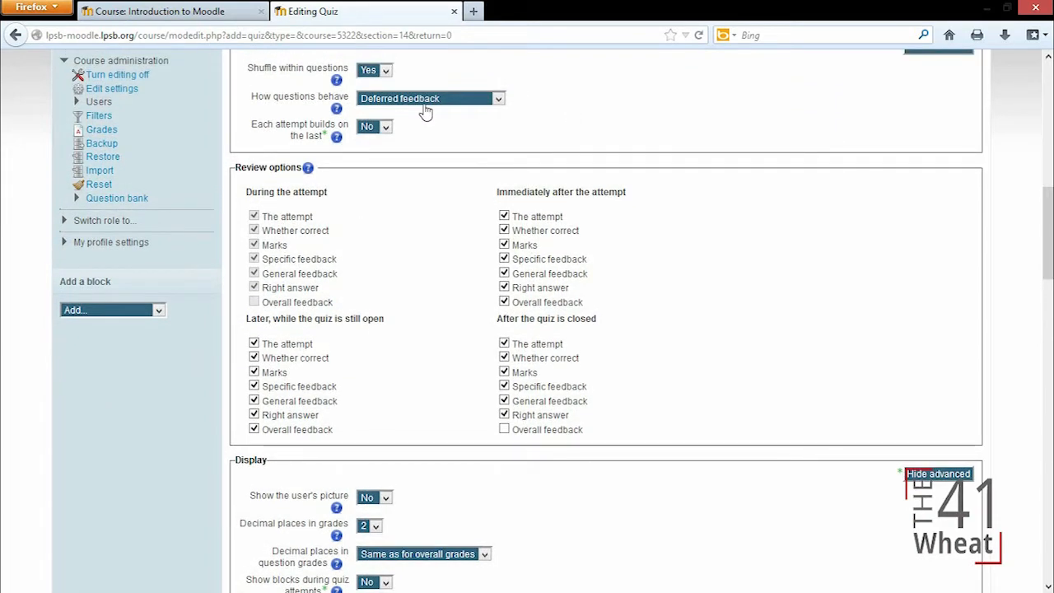
pyautogui.click(423, 101)
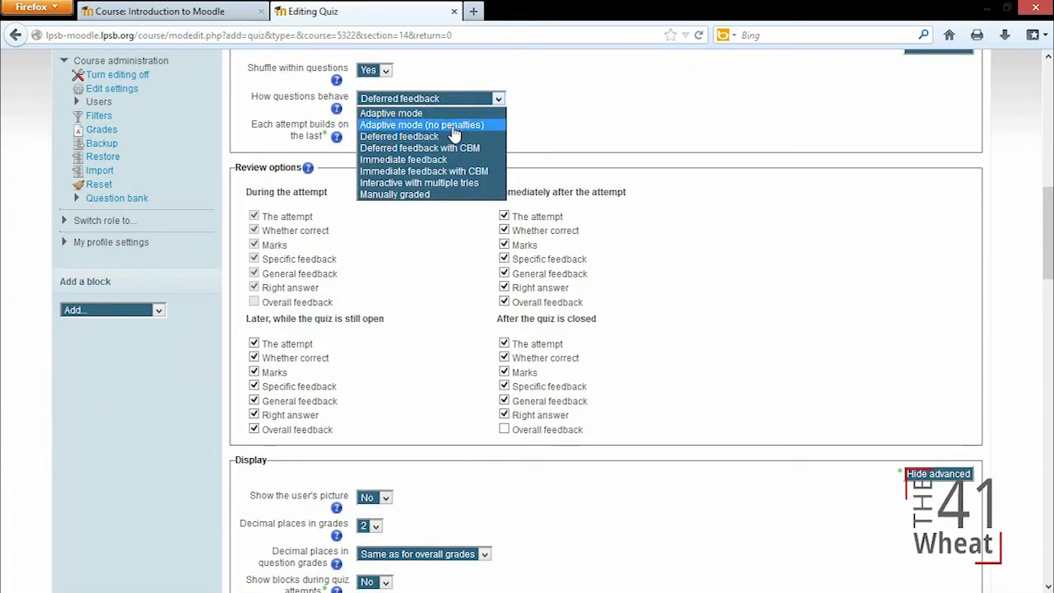
pyautogui.click(437, 114)
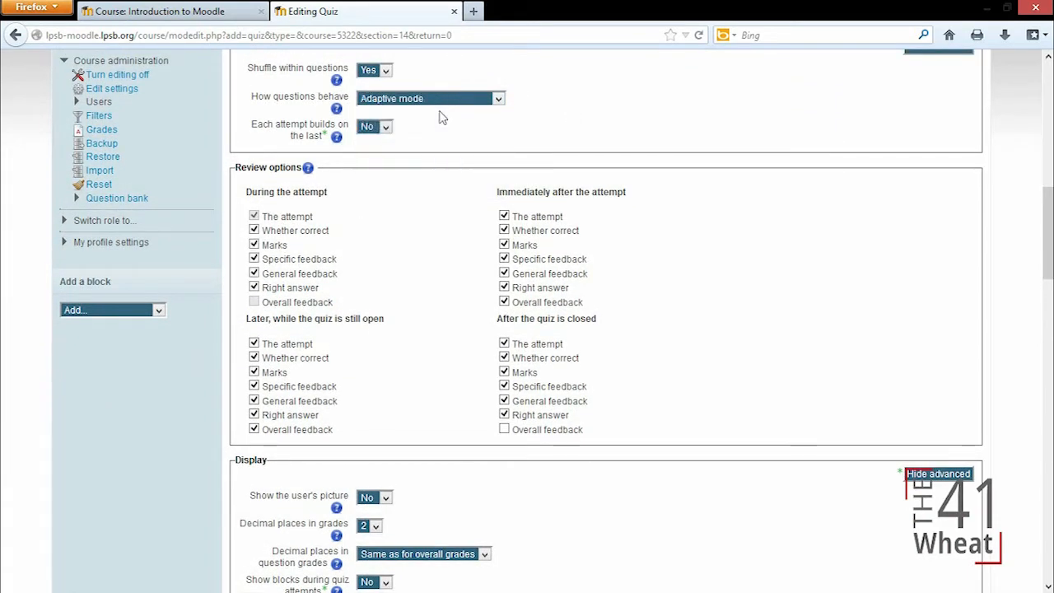
# Try switching Whether correct, General feedback and Right answer off and on again in the During the attempt review options
pyautogui.click(255, 232)
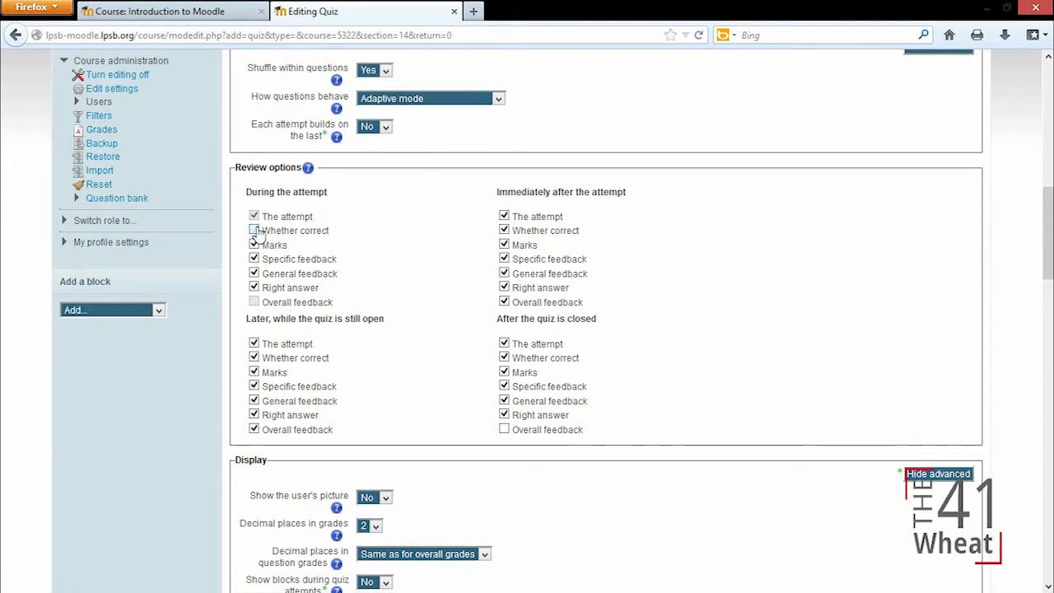
pyautogui.click(255, 230)
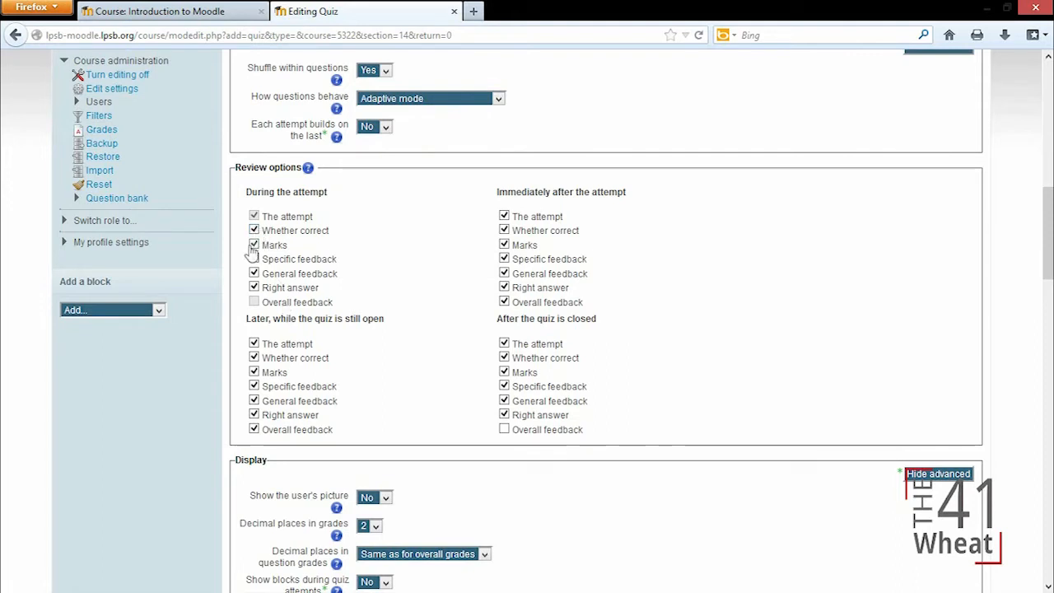
pyautogui.click(254, 288)
pyautogui.click(254, 274)
pyautogui.click(254, 274)
pyautogui.click(254, 288)
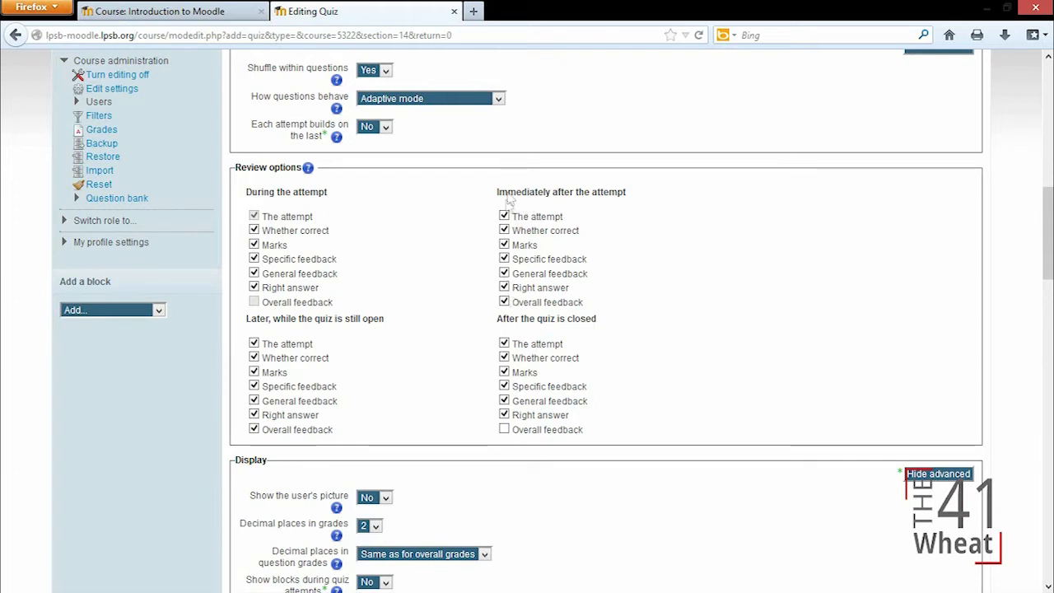
# Clear Whether correct, Marks, Specific feedback, General feedback and Right answer during the attempt, and Right answer and Overall feedback immediately after it
pyautogui.click(255, 231)
pyautogui.click(254, 244)
pyautogui.click(254, 231)
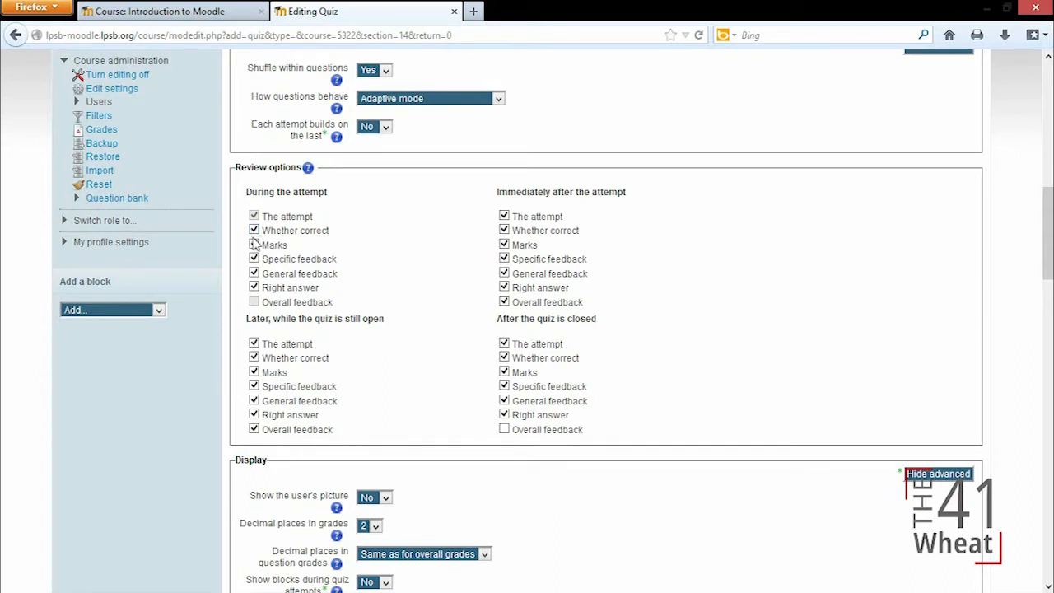
pyautogui.click(253, 230)
pyautogui.click(255, 259)
pyautogui.click(254, 274)
pyautogui.click(255, 287)
pyautogui.click(504, 288)
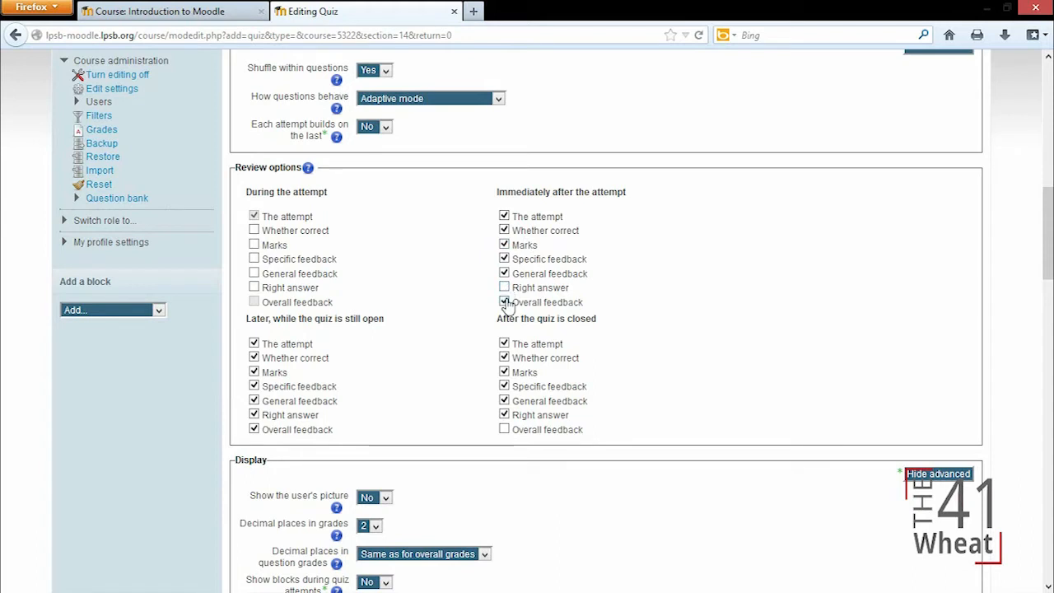
pyautogui.click(504, 302)
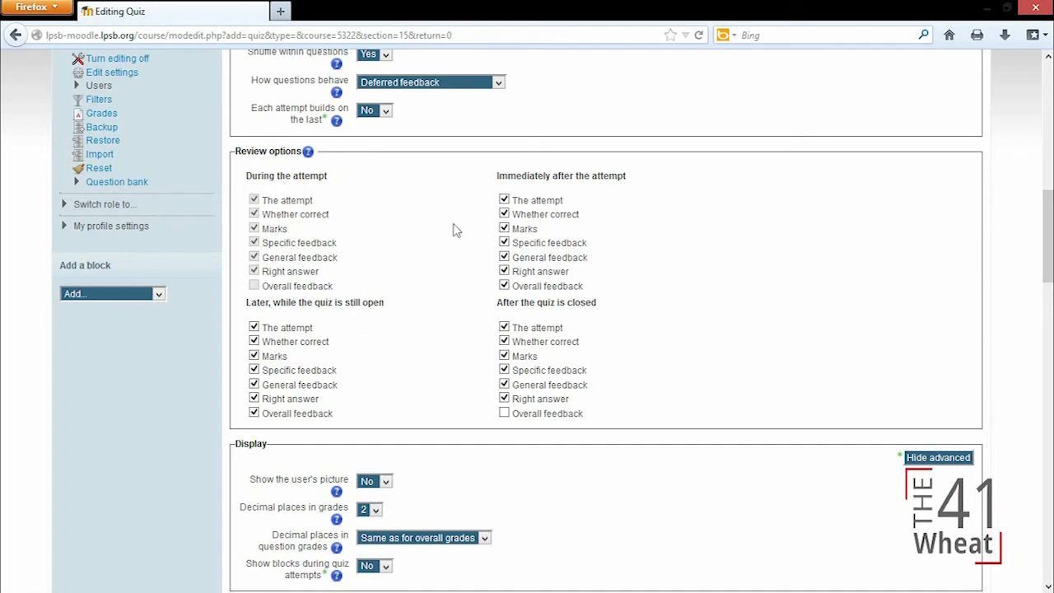
# Clear The attempt, Marks and Overall feedback in the Immediately after the attempt review options
pyautogui.click(504, 244)
pyautogui.click(504, 200)
pyautogui.click(504, 229)
pyautogui.click(504, 285)
# Check the How questions behave choices, keep Deferred feedback and read the setting's help text
pyautogui.click(406, 84)
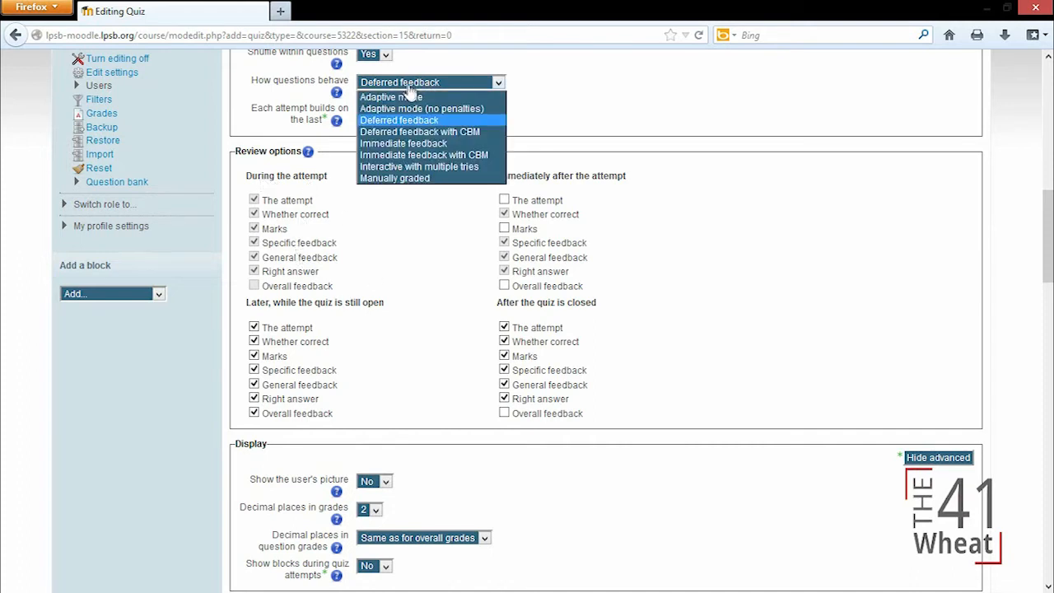
pyautogui.click(452, 121)
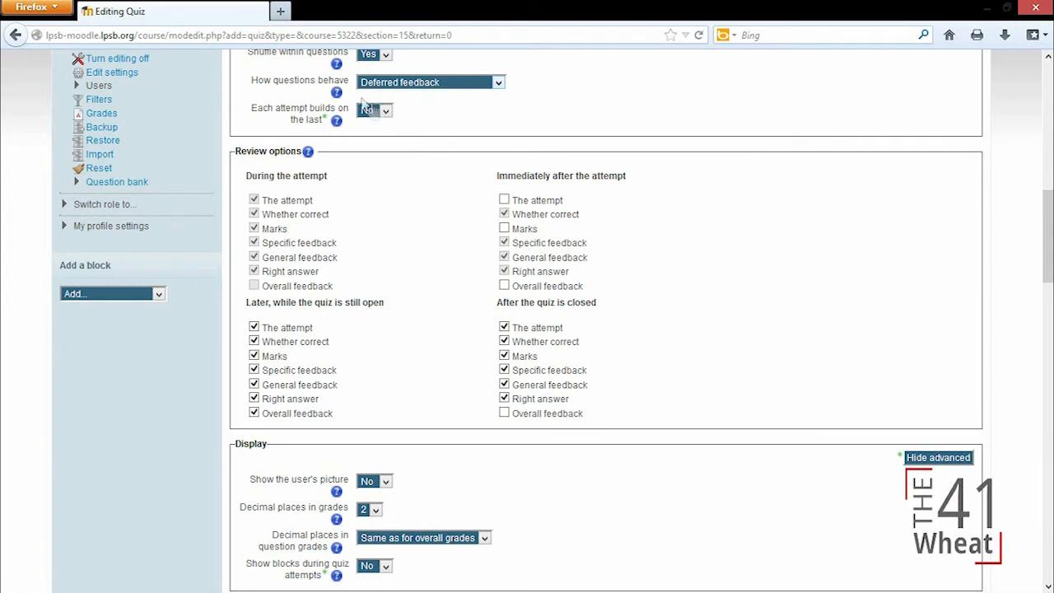
pyautogui.click(336, 91)
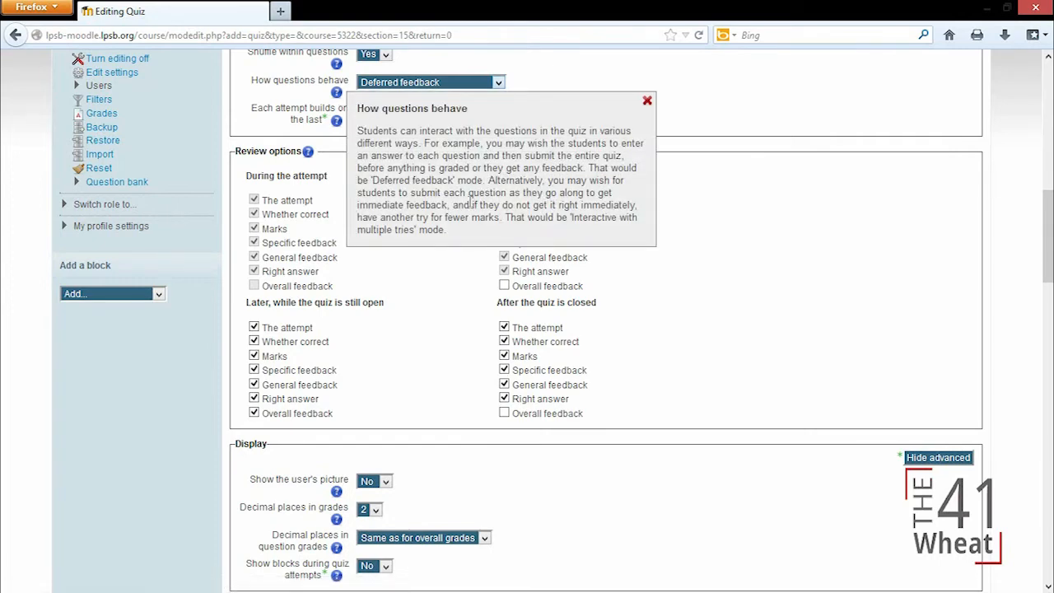
# Check the available choices for Decimal places in grades in the Display settings and keep 2
pyautogui.scroll(4, 424, 387)
pyautogui.click(376, 303)
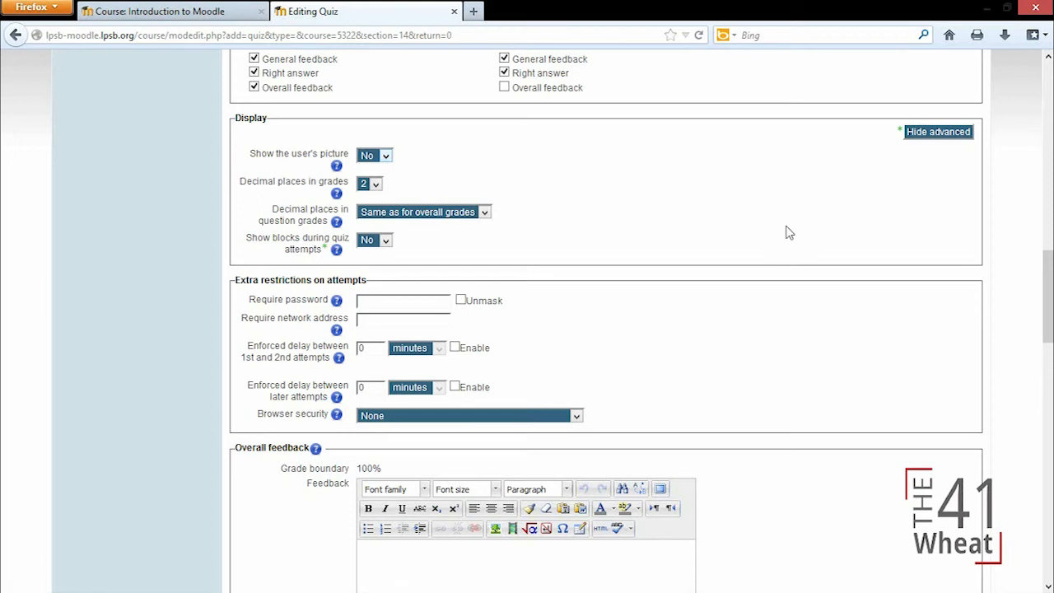
pyautogui.click(372, 186)
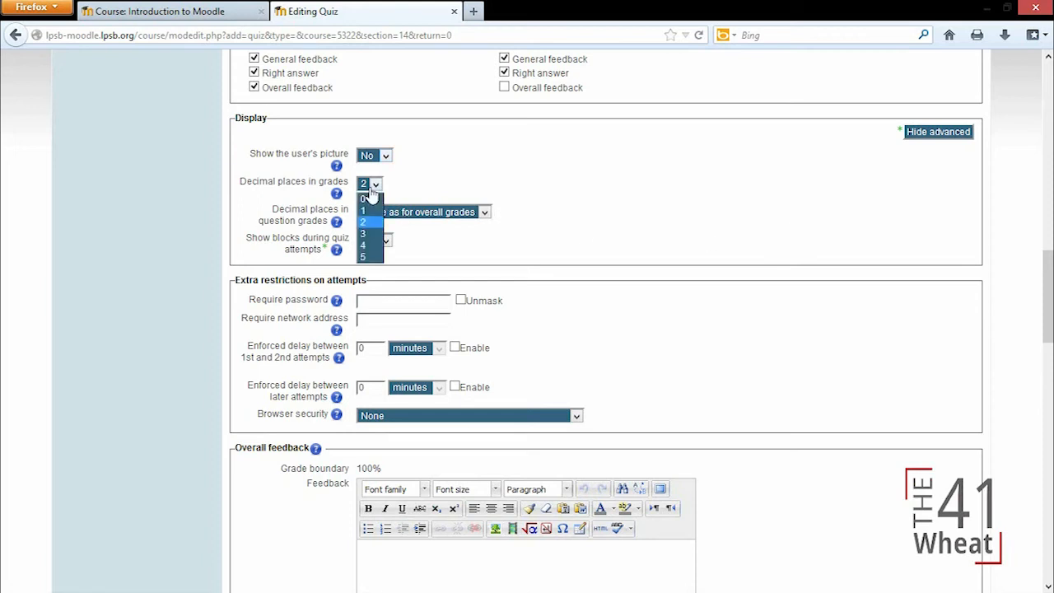
pyautogui.click(459, 182)
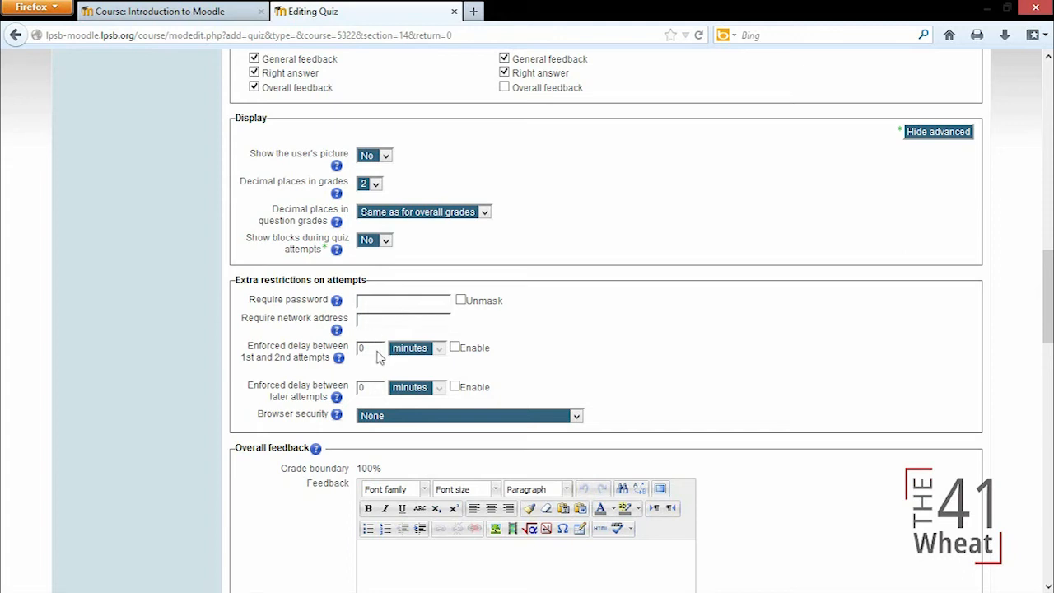
# Enable a 30-minute enforced delay between 1st and 2nd attempts and set browser security to Full screen pop-up with some JavaScript security
pyautogui.click(456, 348)
pyautogui.doubleClick(370, 355)
pyautogui.write('30')
pyautogui.click(434, 417)
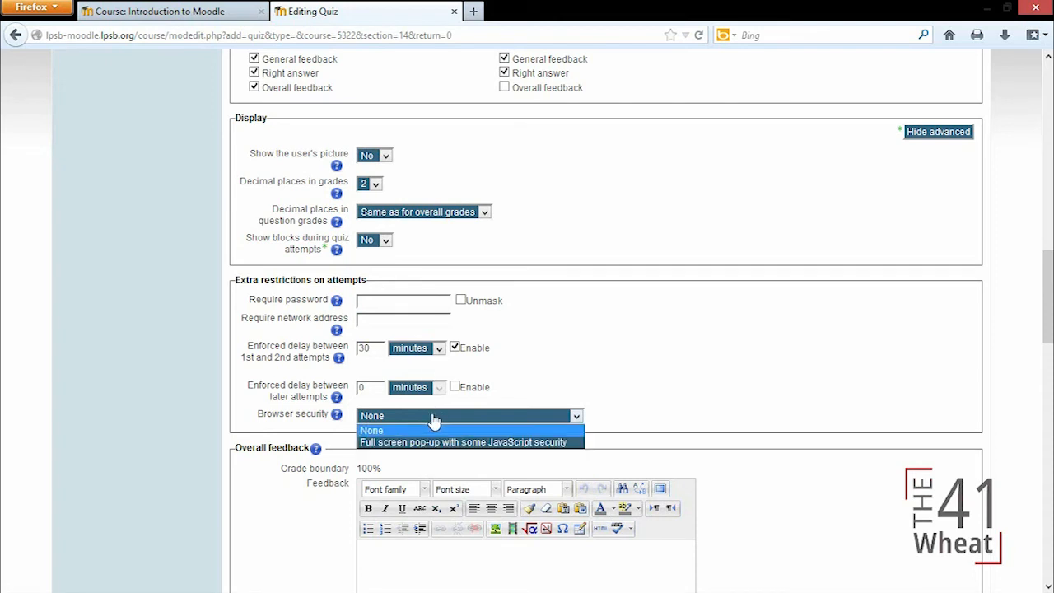
pyautogui.click(478, 444)
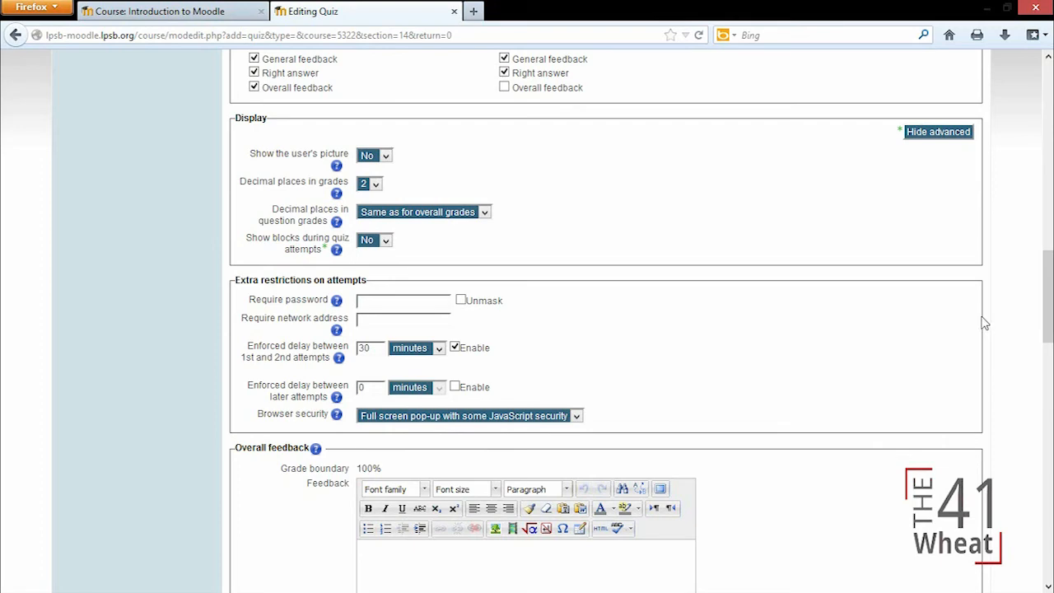
# In Overall feedback, set the first editable grade boundary to 90% and enter A as the feedback for the 100% boundary
pyautogui.moveTo(1047, 294); pyautogui.dragTo(1048, 345)
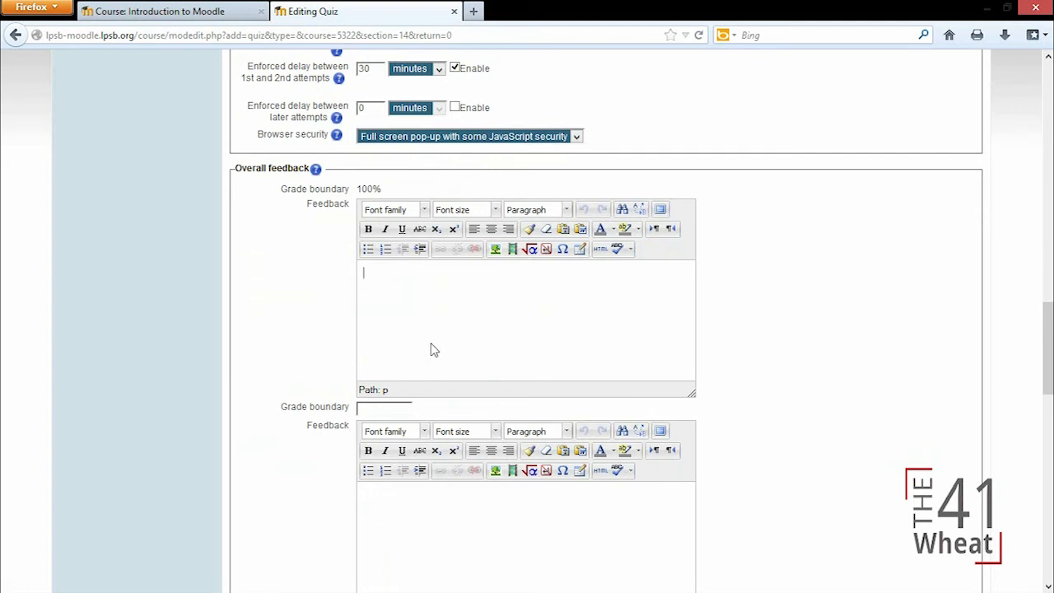
pyautogui.click(402, 412)
pyautogui.write('90')
pyautogui.write('A')
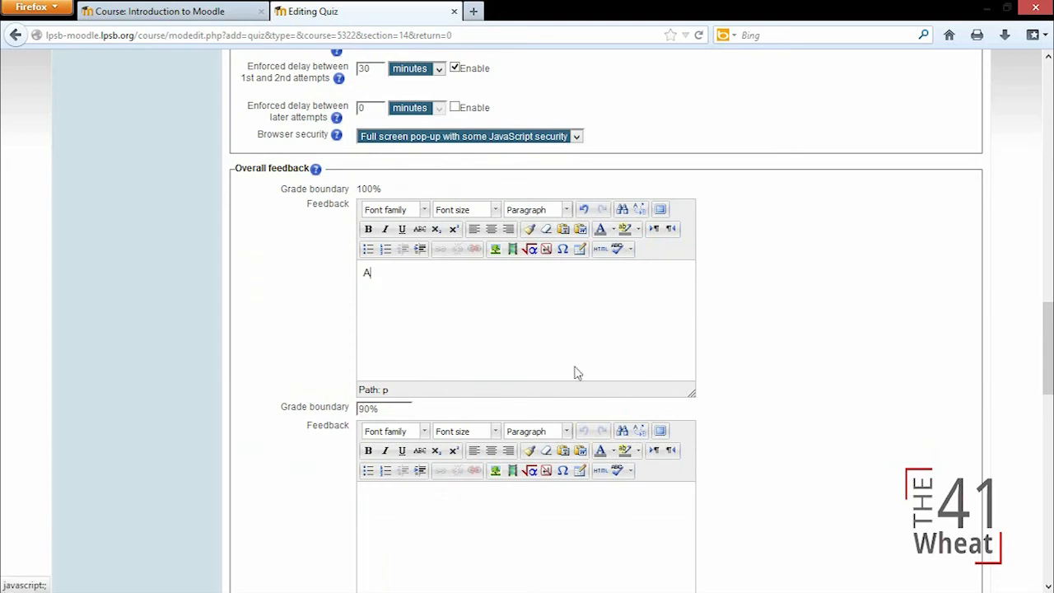
# Set the next grade boundary to 80% and enter B as the feedback below the 90% boundary
pyautogui.moveTo(1051, 312); pyautogui.dragTo(1052, 333)
pyautogui.click(369, 512)
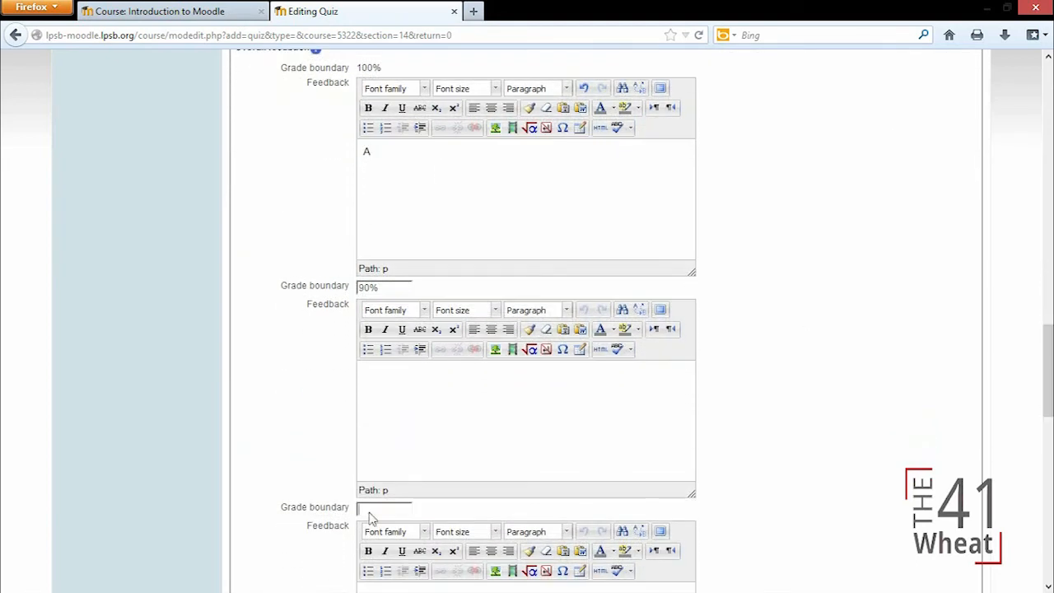
pyautogui.write('80%')
pyautogui.click(388, 395)
pyautogui.write('B')
# Enter C as the feedback below the 80% boundary and set the following grade boundary to 70%
pyautogui.moveTo(1046, 336); pyautogui.dragTo(1046, 388)
pyautogui.click(623, 354)
pyautogui.write('C')
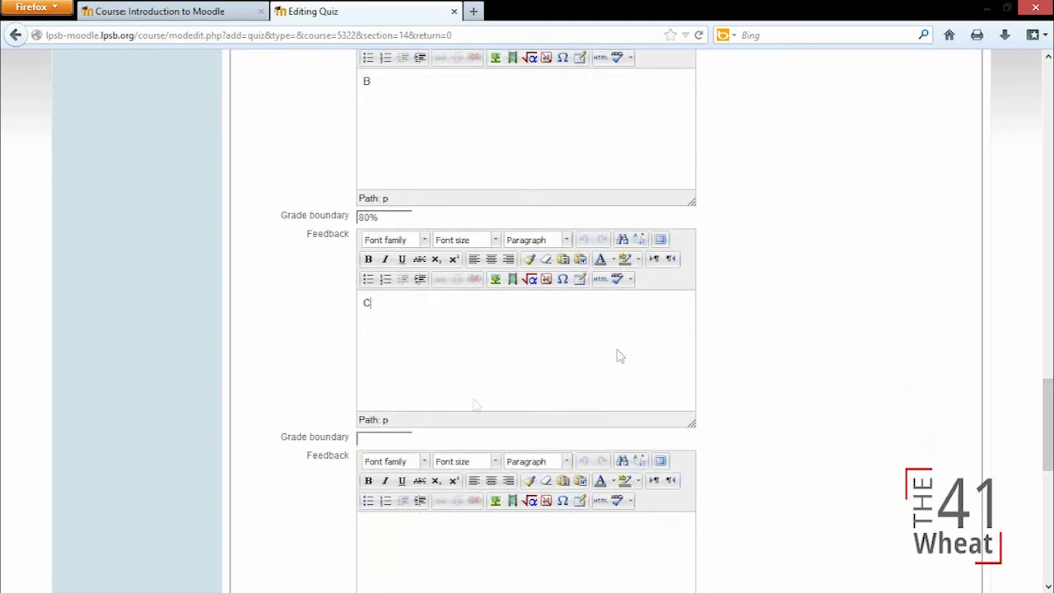
pyautogui.click(388, 444)
pyautogui.write('70%')
# Enter D as the feedback below the 70% boundary and set the following grade boundary to 60%
pyautogui.scroll(-3, 1047, 420)
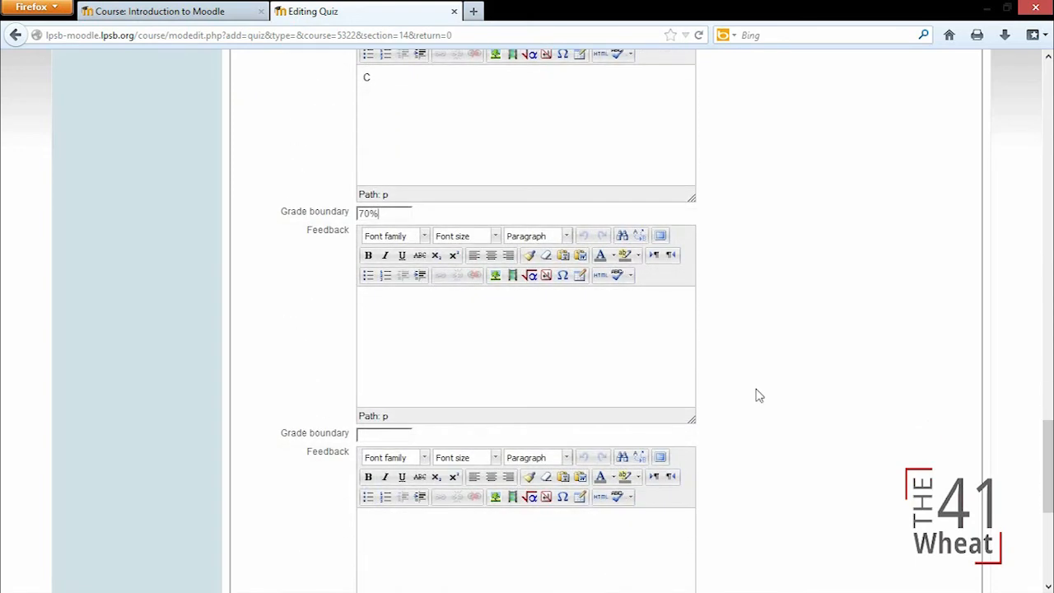
pyautogui.click(485, 355)
pyautogui.write('D')
pyautogui.write('60%')
# Enter Fail as left-to-right feedback text for the lowest range, between the 60% and 0% boundaries
pyautogui.click(440, 517)
pyautogui.click(671, 477)
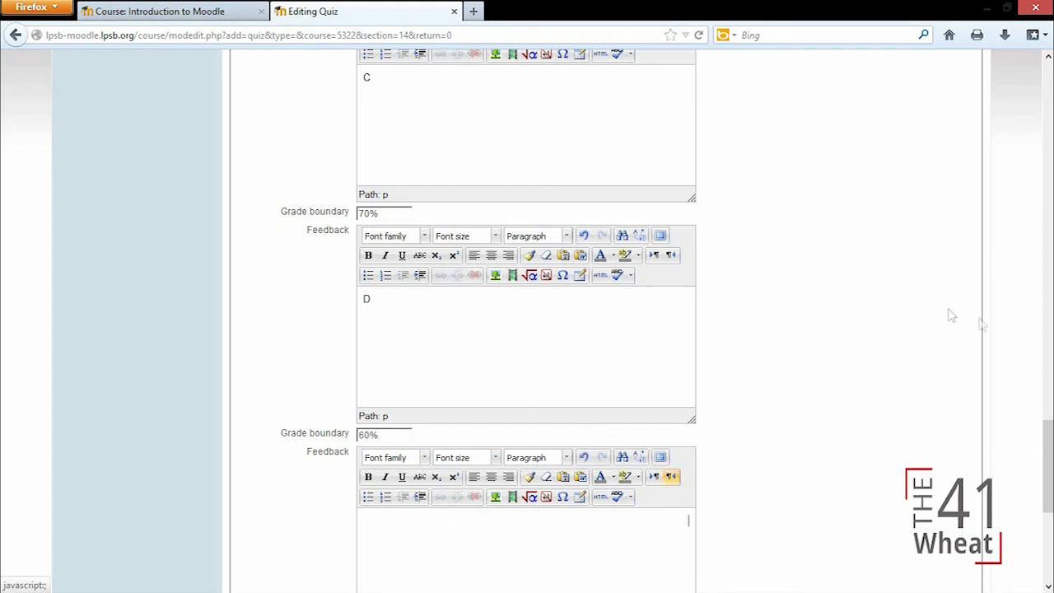
pyautogui.moveTo(1043, 489); pyautogui.dragTo(1049, 560)
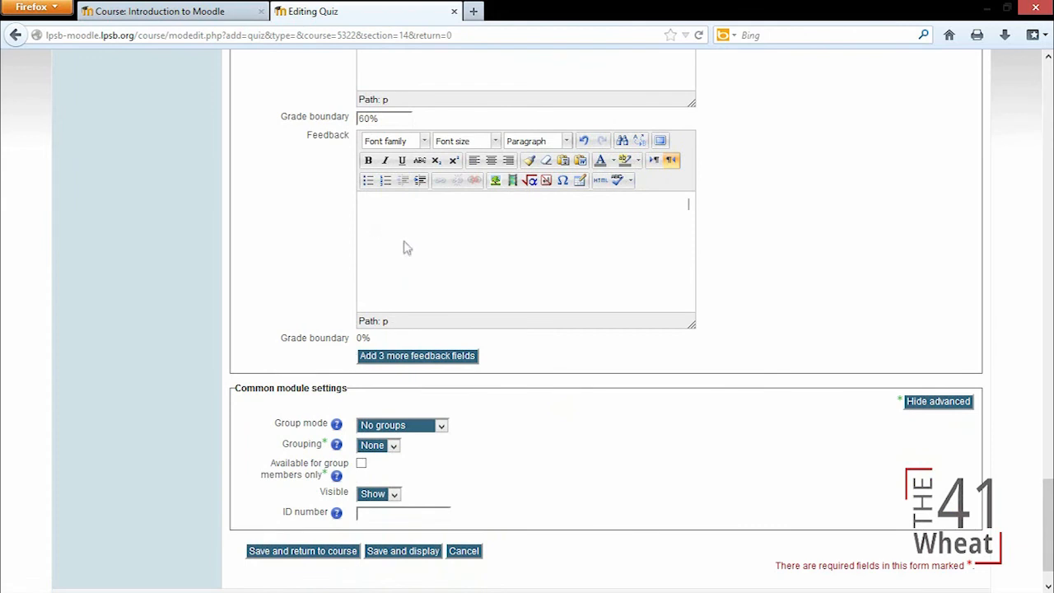
pyautogui.write('ail')
pyautogui.hotkey('ctrl', 'shift', 'x')
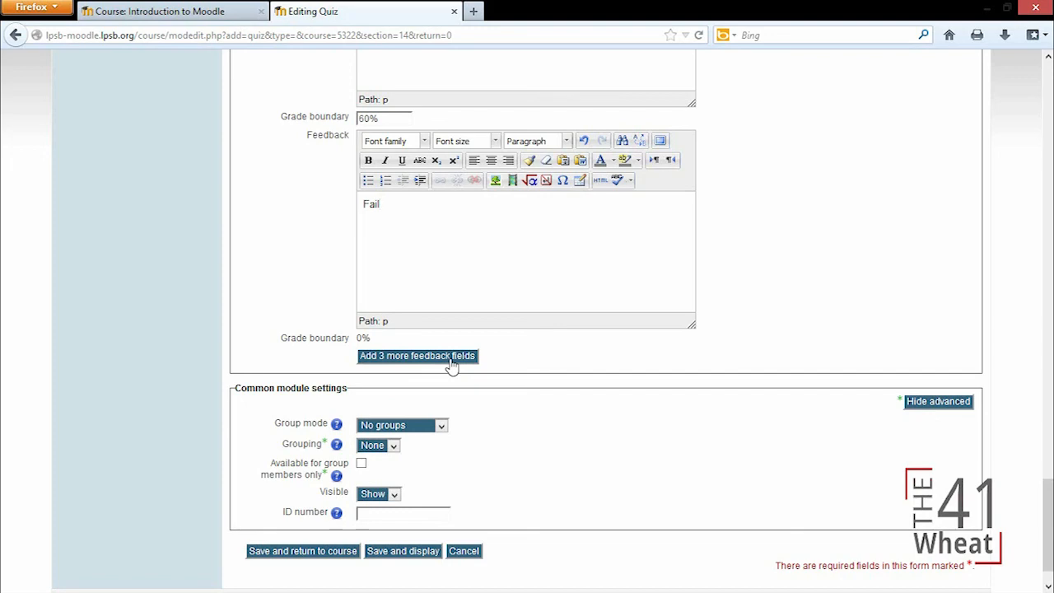
# Try to save and display the quiz, and go back to its Name field
pyautogui.scroll(-1, 1051, 531)
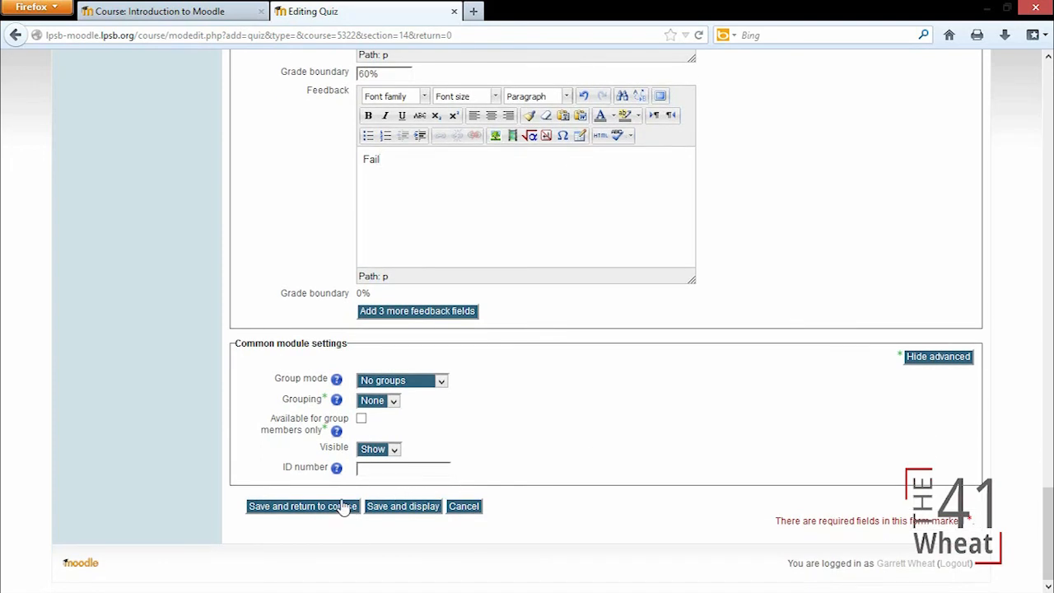
pyautogui.click(401, 506)
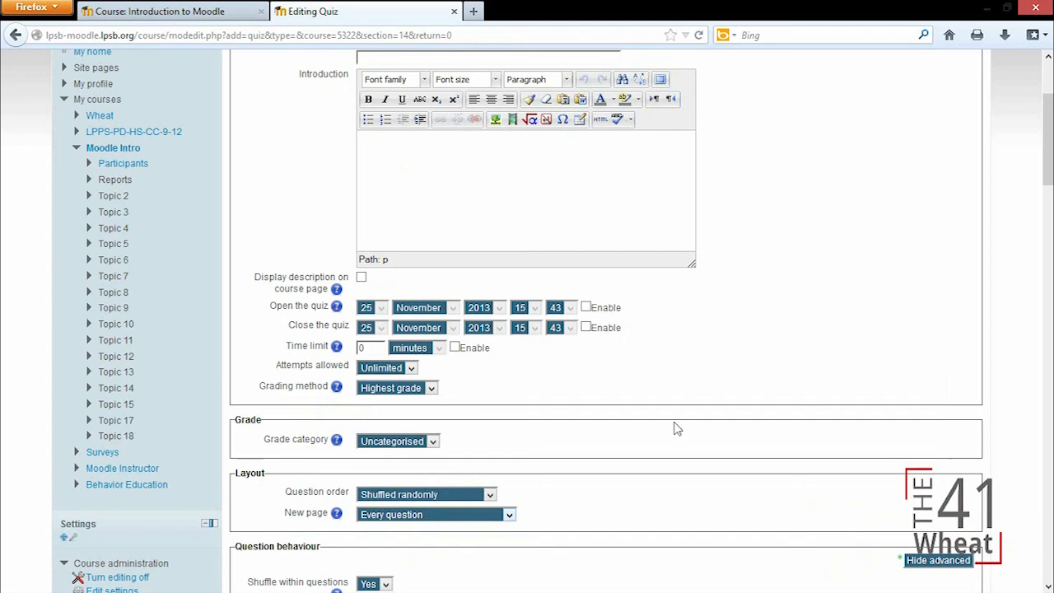
pyautogui.moveTo(1045, 164); pyautogui.dragTo(1048, 128)
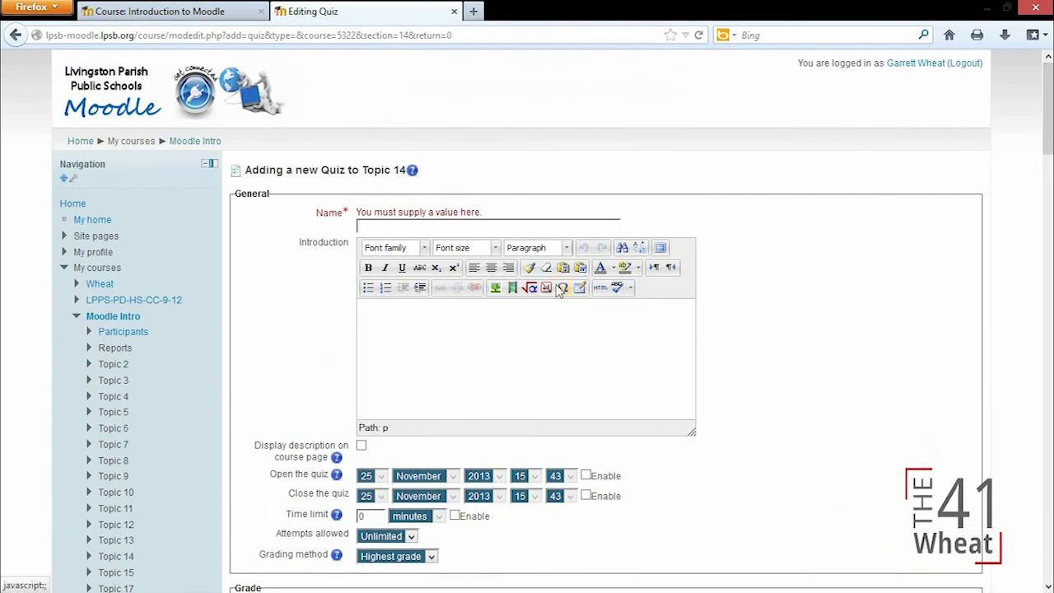